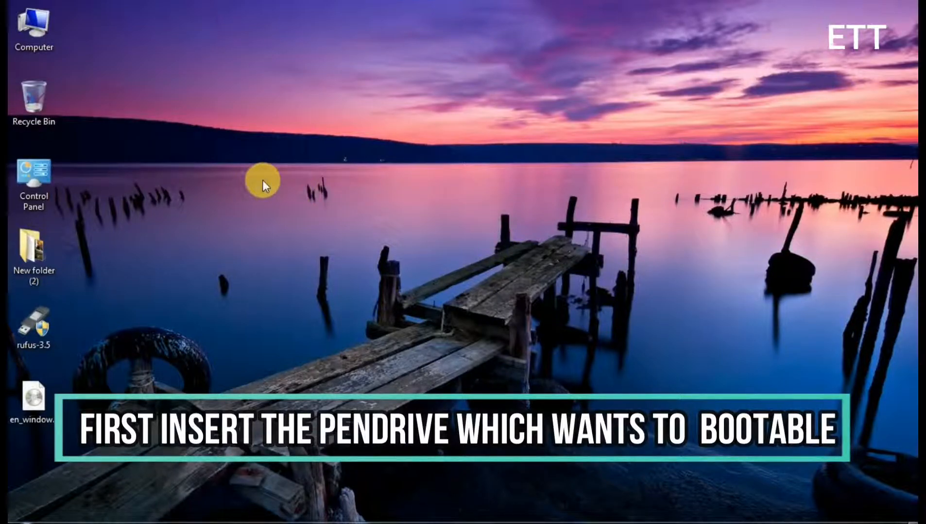
- Quick-format the BOOTABLE (H:) removable drive as FAT32 with 4096-byte allocation units, accept the data erasure and close the drive windows
double_click(31, 27)
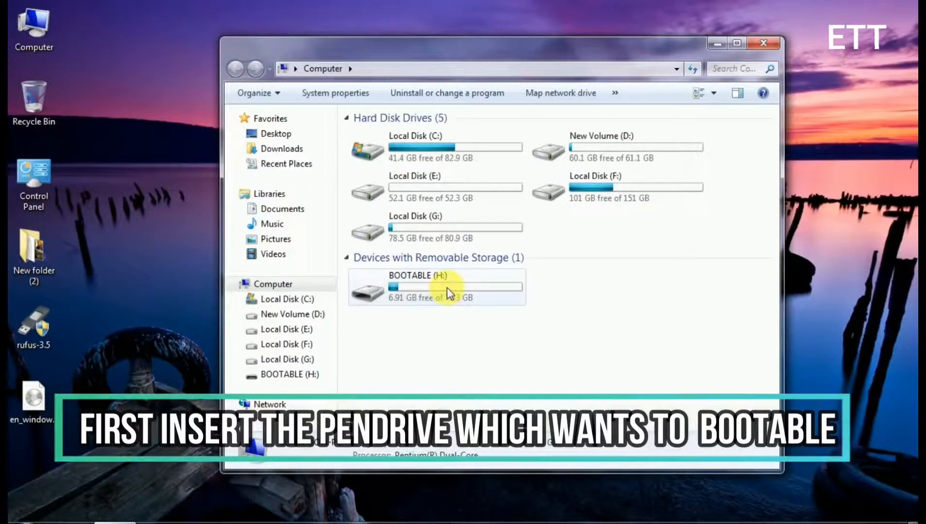
left_click(425, 292)
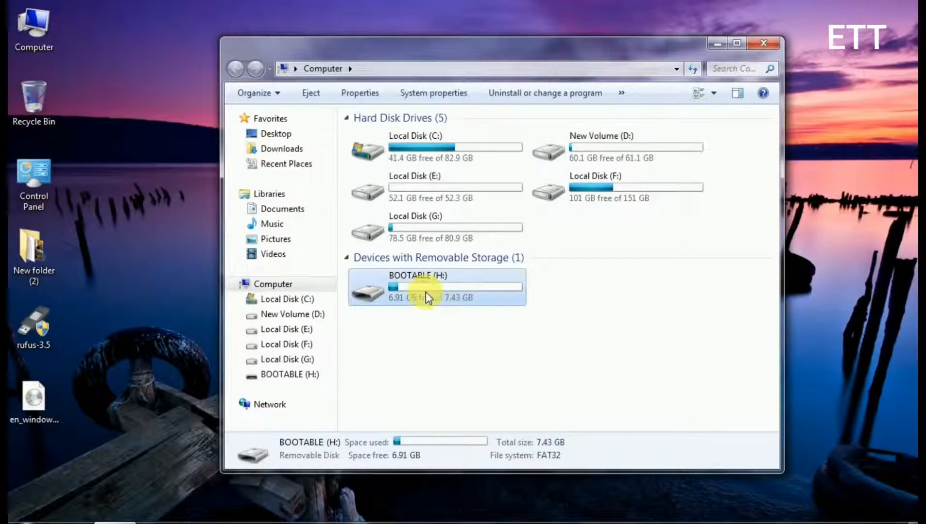
right_click(426, 292)
left_click(457, 384)
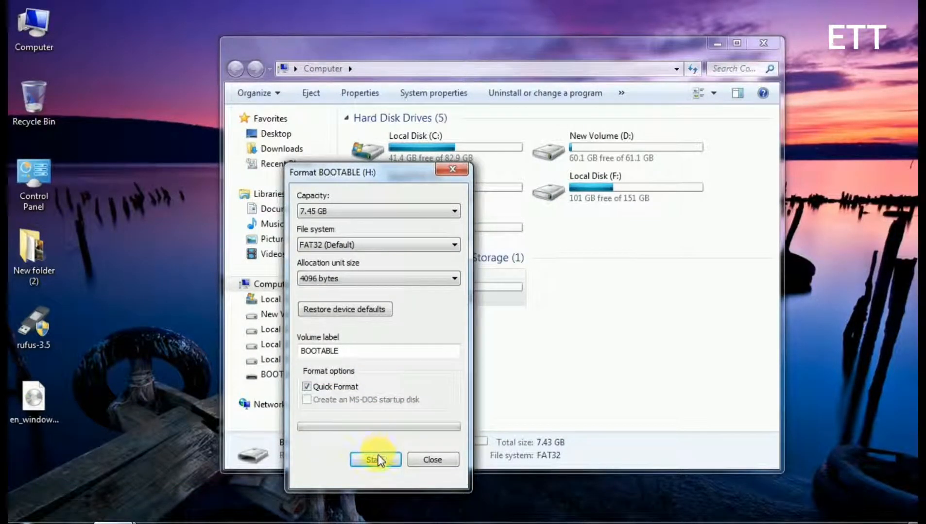
left_click(376, 460)
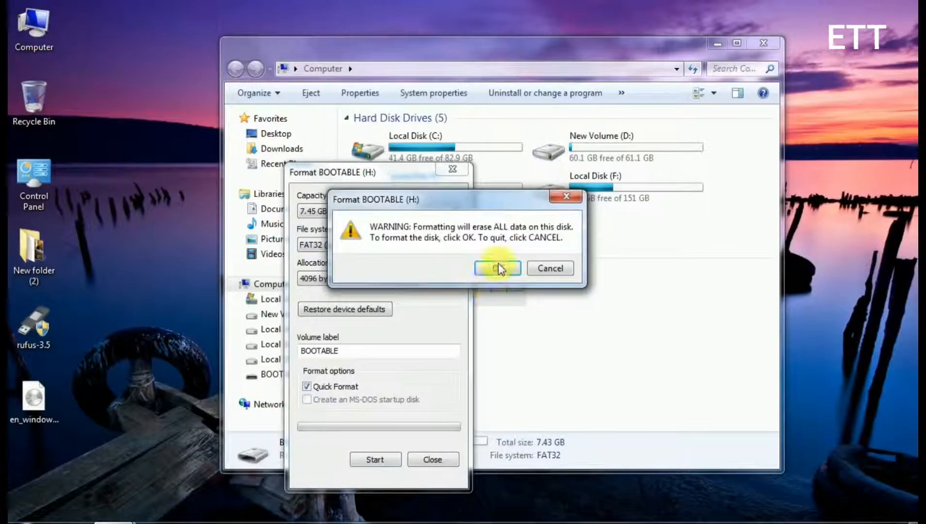
key("Return")
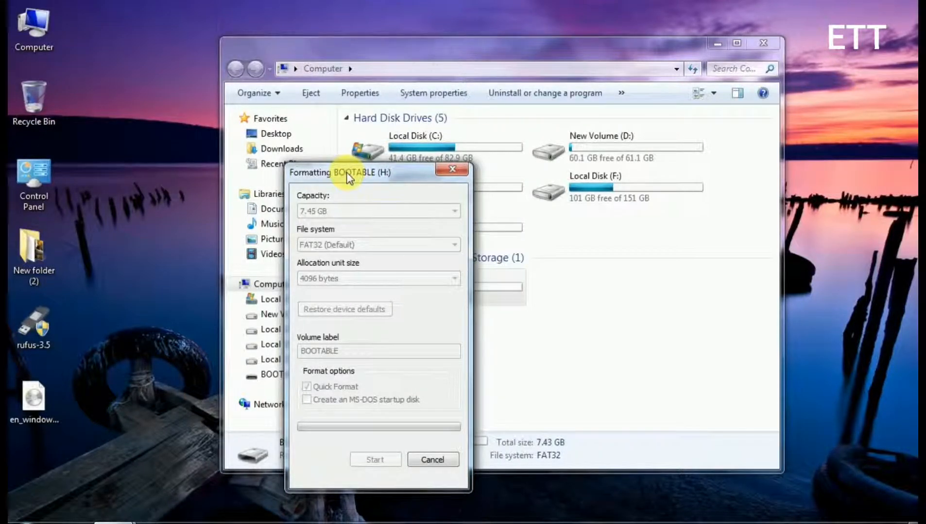
left_click_drag(347, 178, 391, 147)
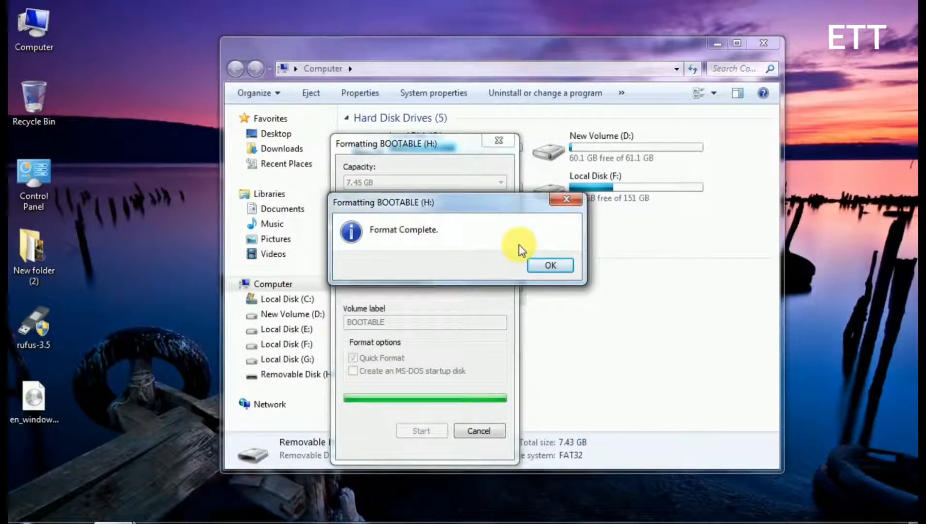
left_click(542, 266)
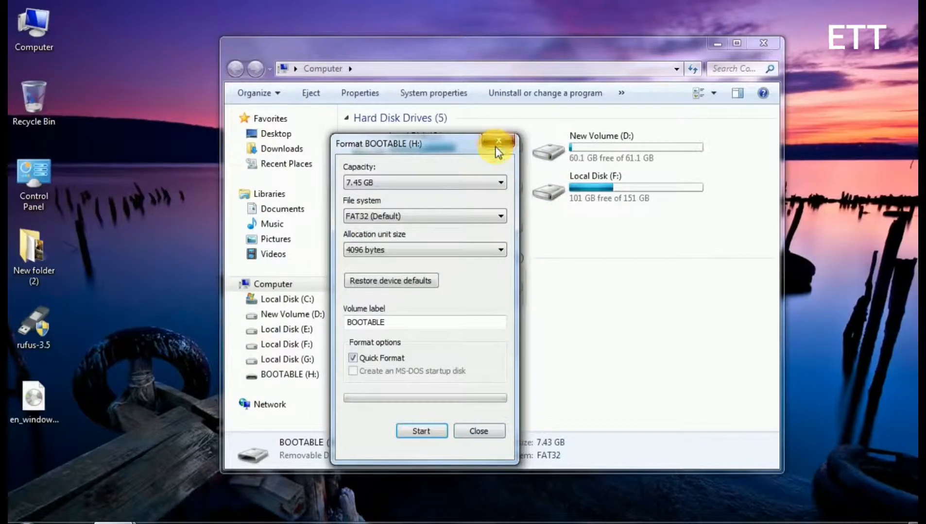
left_click(498, 141)
left_click(754, 39)
right_click(444, 77)
left_click(472, 118)
right_click(410, 76)
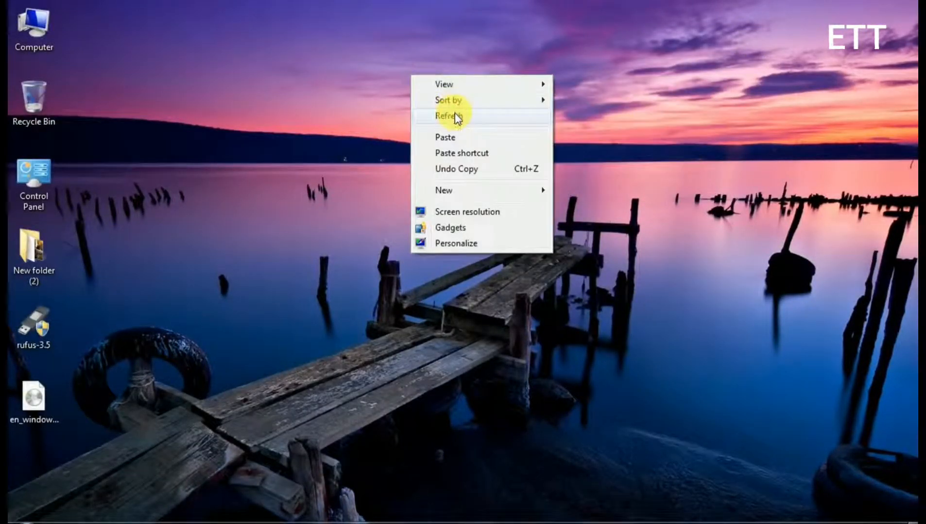
left_click(455, 117)
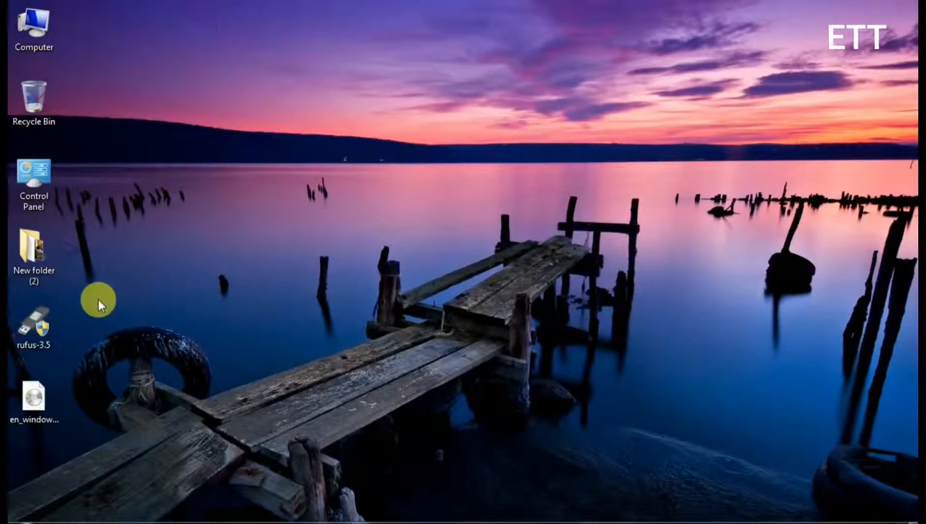
- Move the rufus-3.5 and en_windows_7_ultimate_x64_dvd icons to the middle of the desktop, with the ISO below rufus-3.5
left_click_drag(36, 366, 473, 191)
left_click(520, 246)
left_click_drag(476, 290, 553, 268)
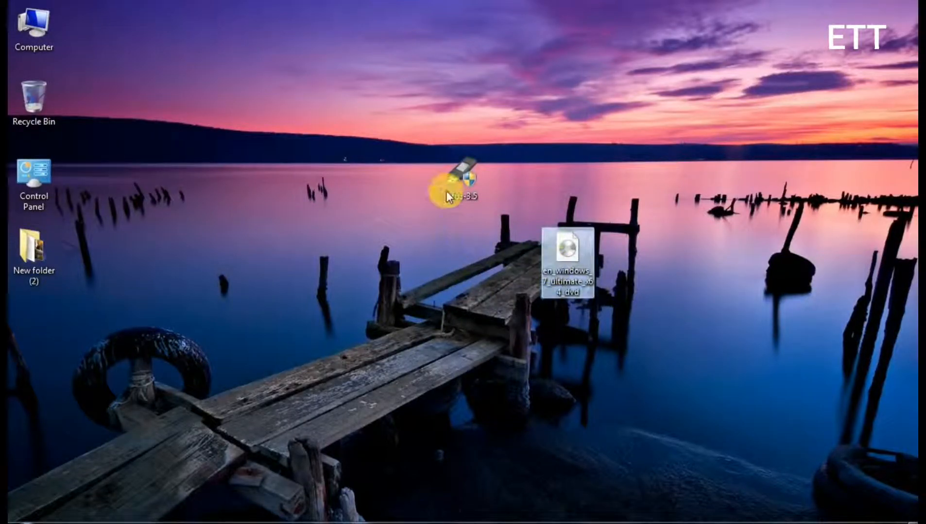
left_click(467, 181)
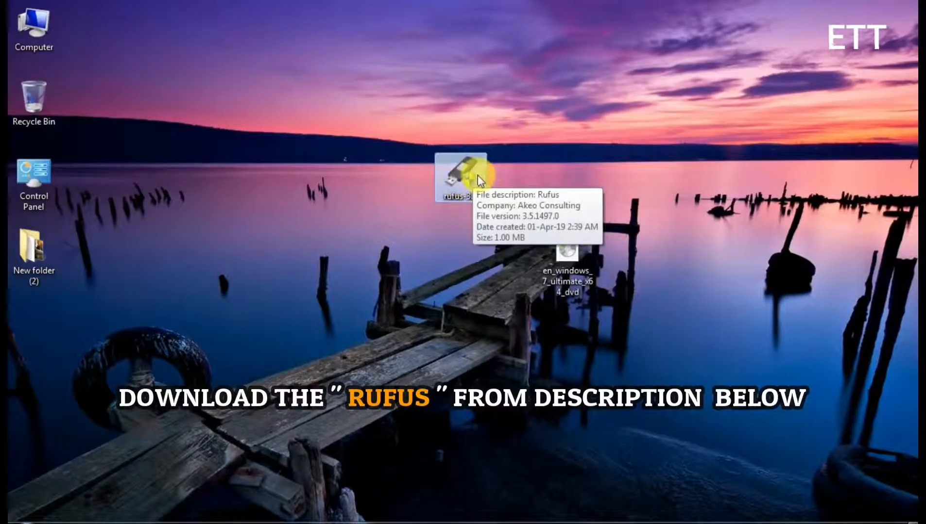
left_click(571, 286)
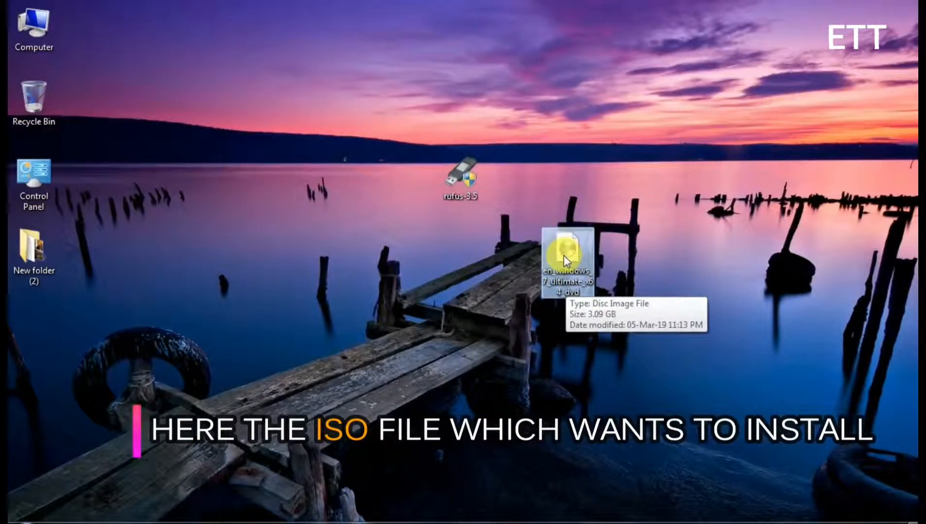
left_click_drag(567, 257, 474, 263)
left_click(570, 222)
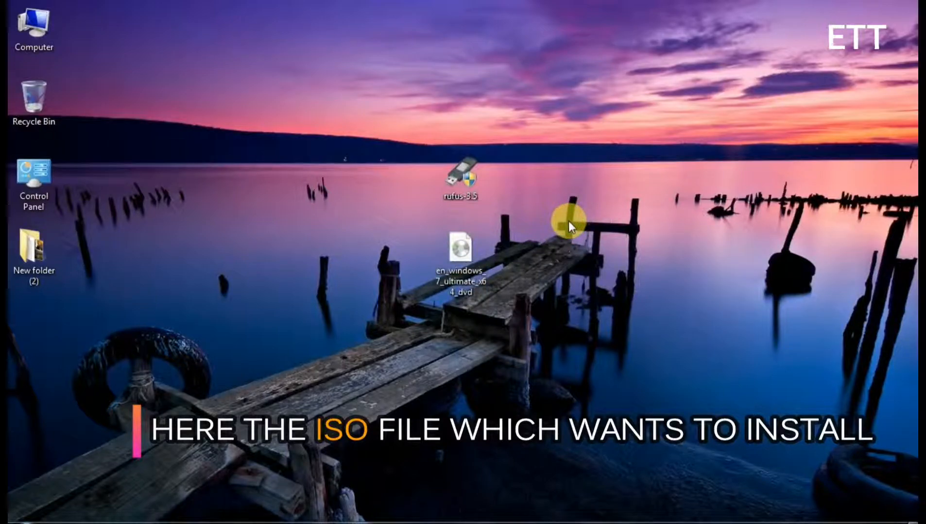
- Launch rufus-3.5 from the desktop and choose BOOTABLE (H:) [8 GB] as the target device
double_click(456, 185)
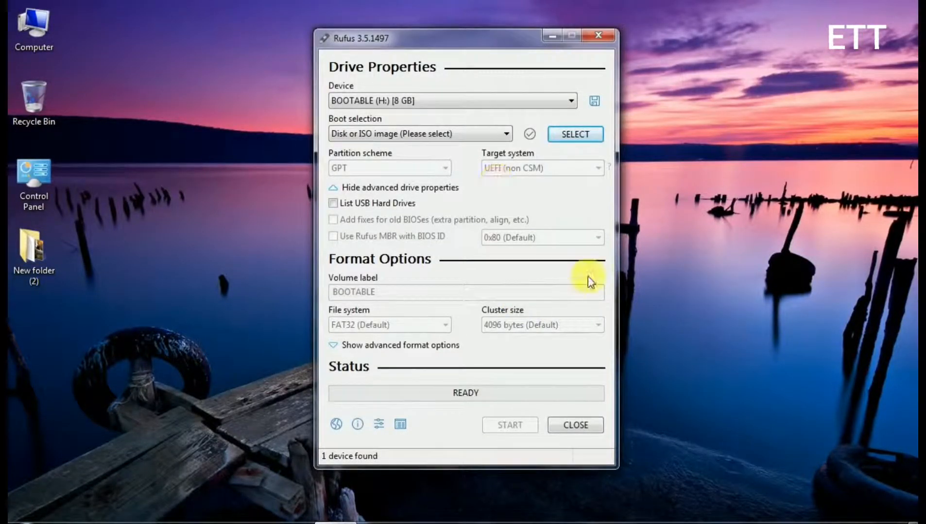
left_click(480, 99)
left_click(374, 116)
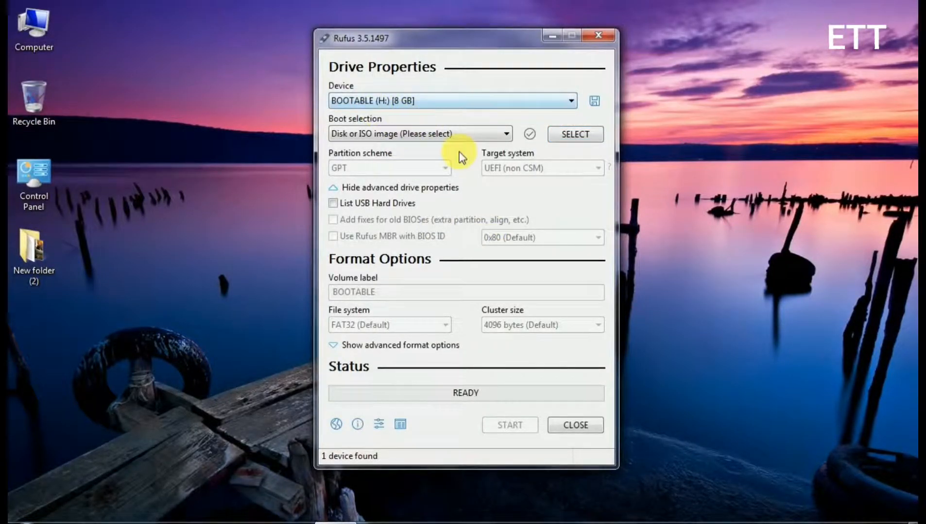
- Load the en_windows_7_ultimate_x64_dvd ISO image from the Desktop as the boot selection
left_click(580, 136)
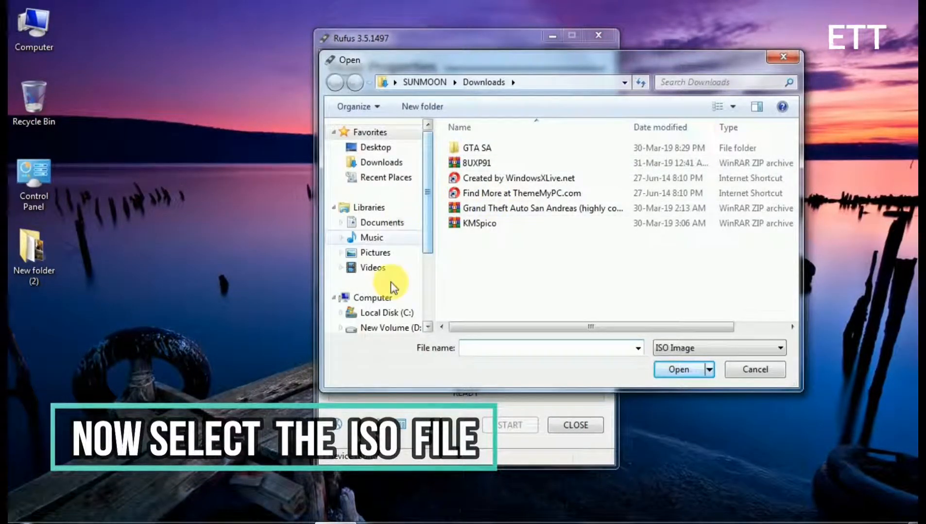
left_click(379, 153)
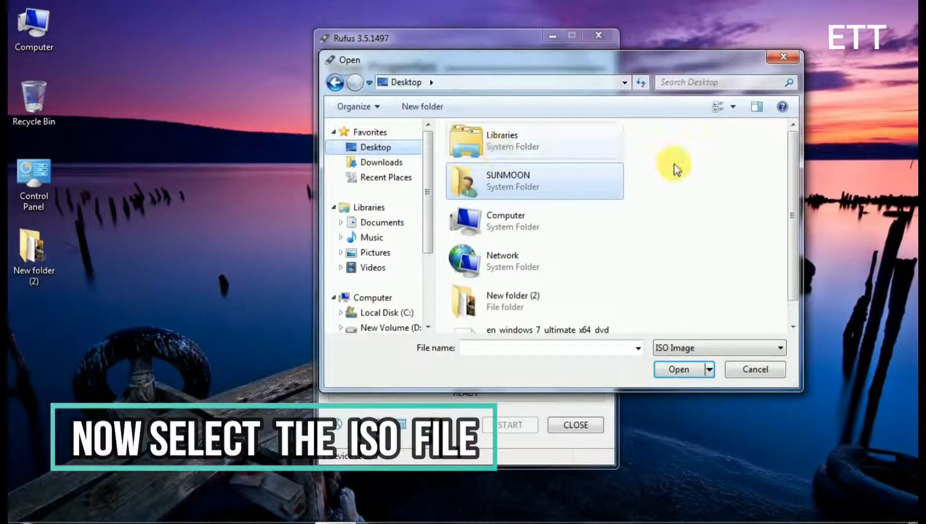
scroll(792, 220, "down", 1)
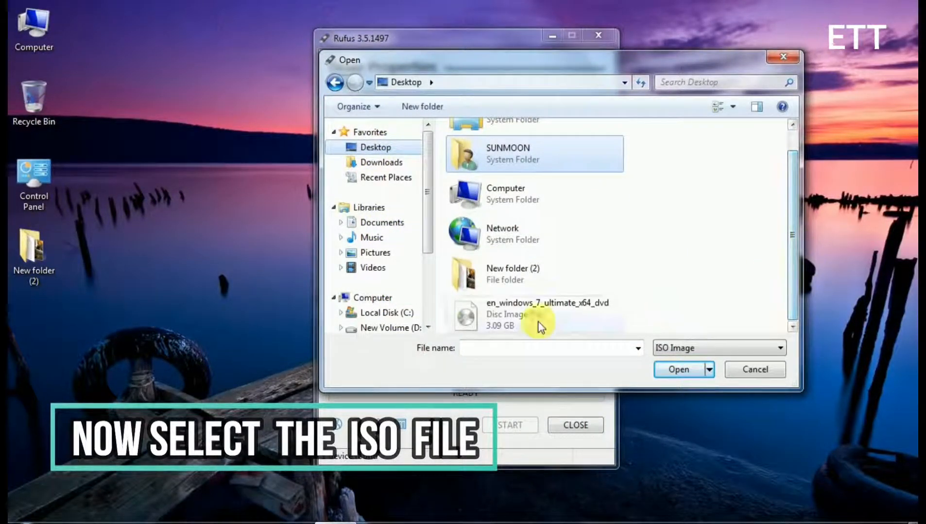
left_click(496, 314)
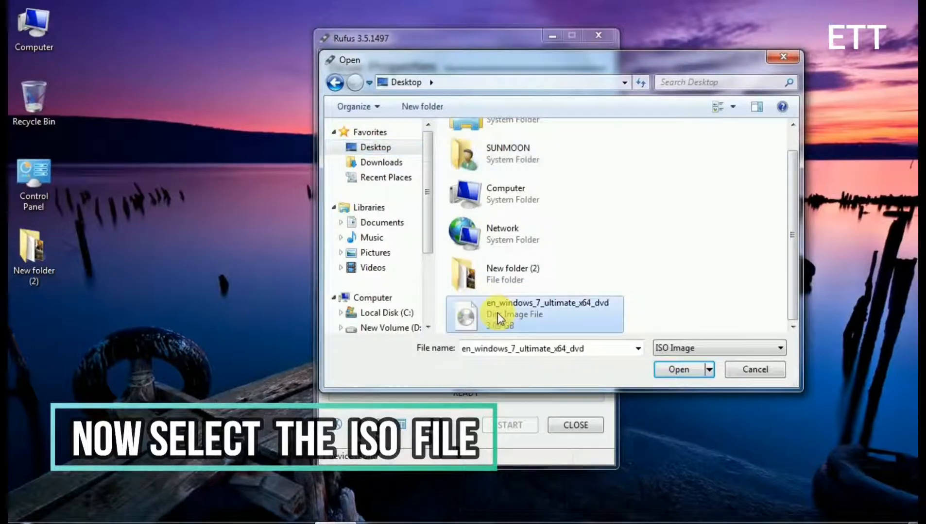
left_click(674, 368)
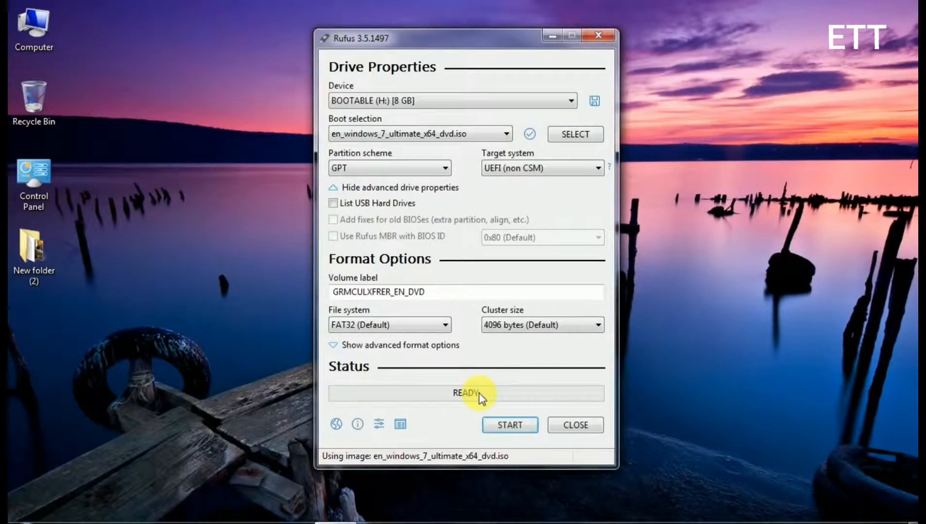
- Write the Windows 7 image to the USB drive, accepting the data erasure, and close Rufus once it has finished
left_click(515, 422)
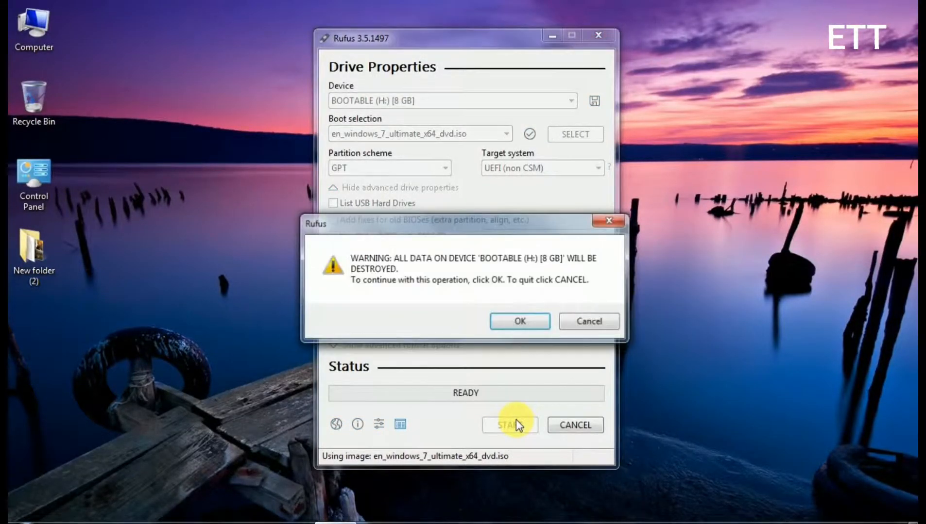
left_click(522, 321)
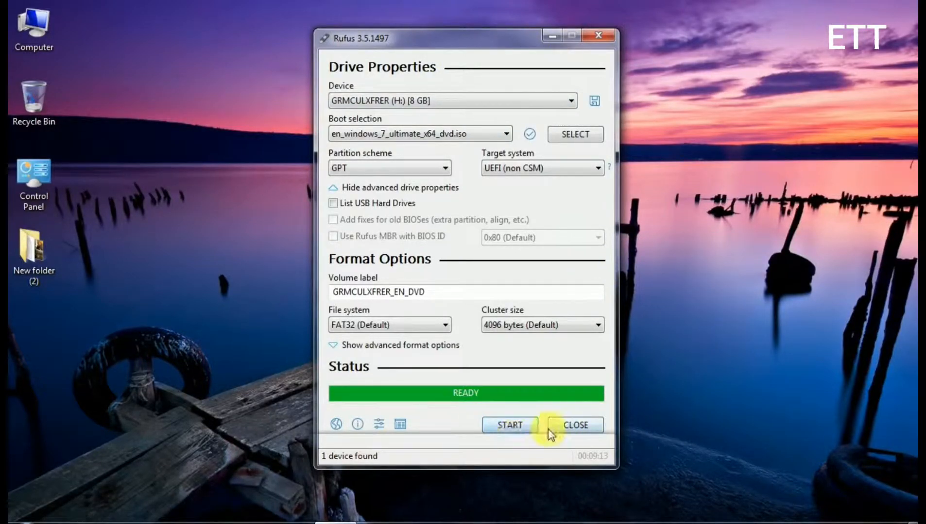
left_click(566, 425)
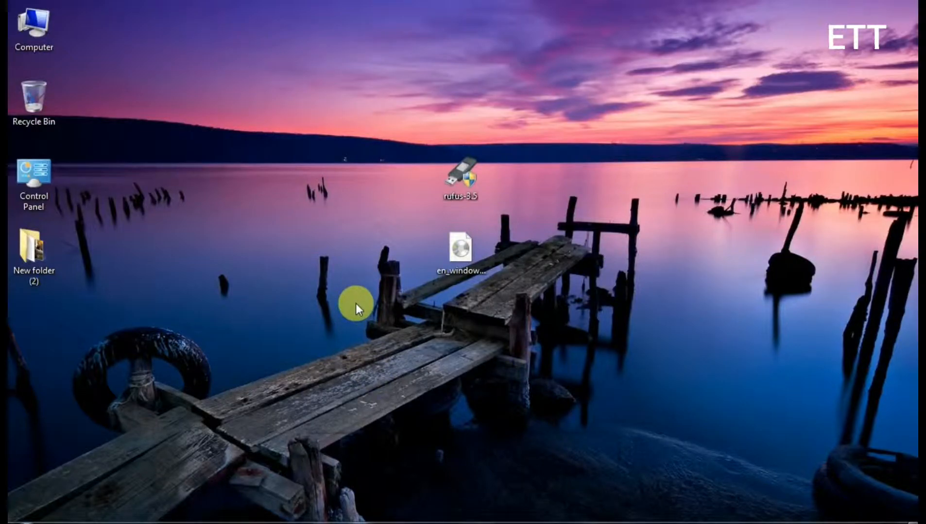
- Open the GRMCULXFRER (H:) removable drive from Computer to inspect its installation files
left_click(38, 28)
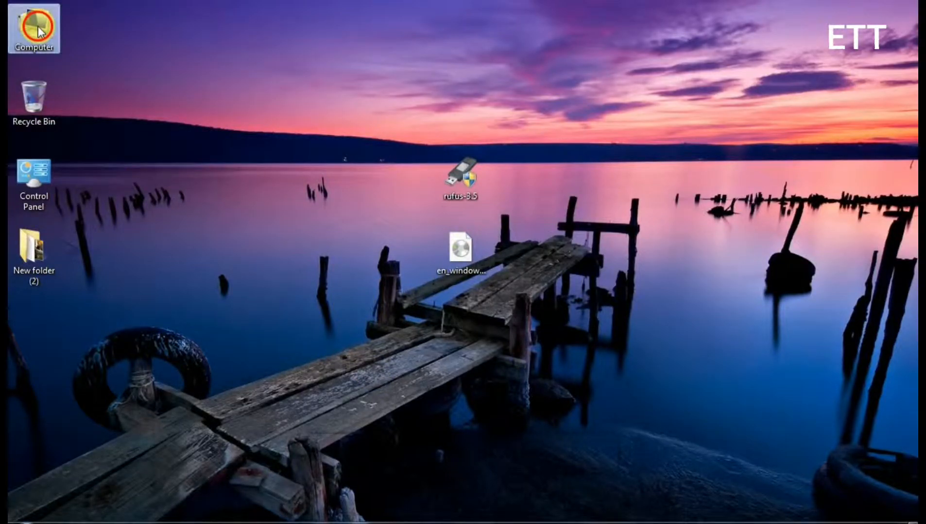
double_click(37, 27)
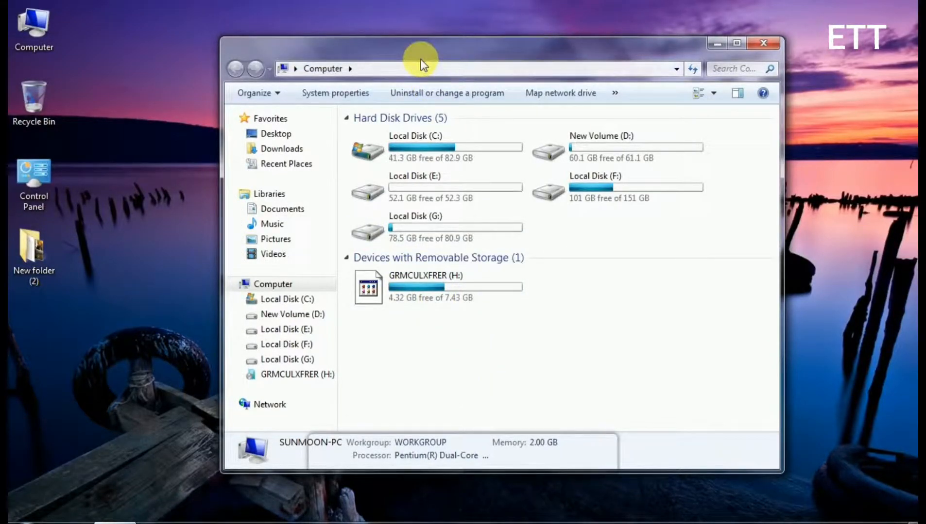
left_click_drag(421, 55, 359, 33)
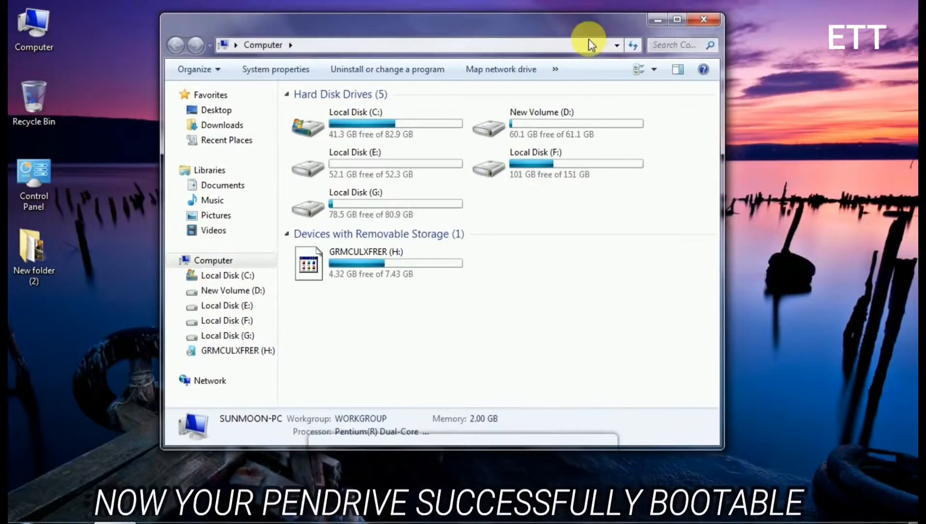
double_click(406, 263)
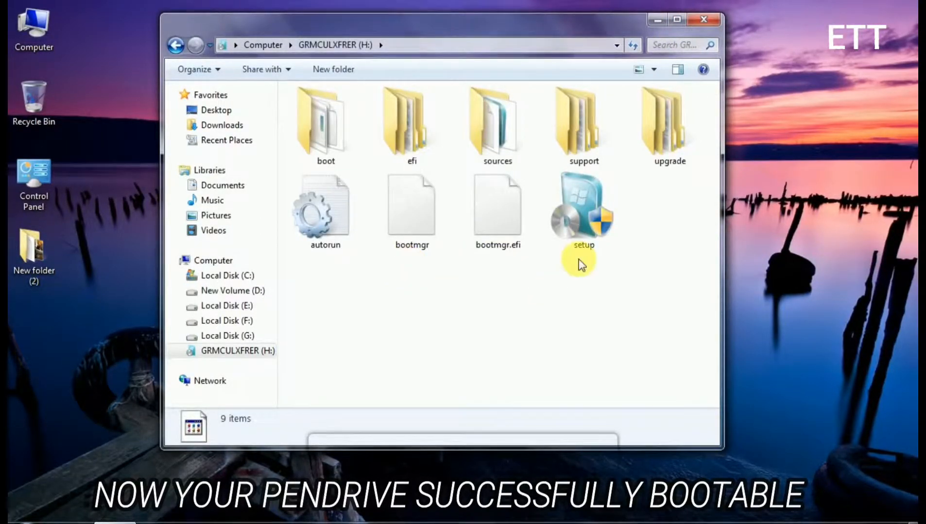
- Run setup from the USB drive to check the Windows 7 installer, then close the installer and the file window
left_click(587, 225)
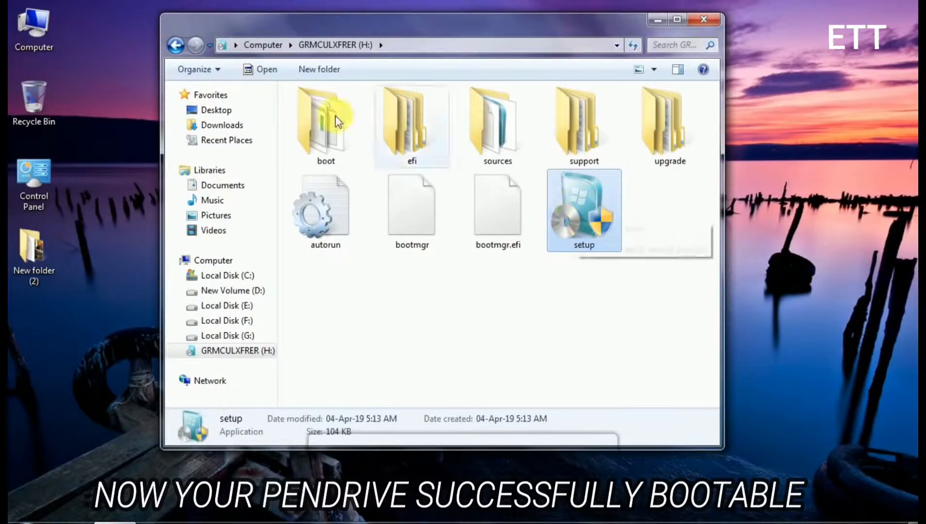
left_click(246, 71)
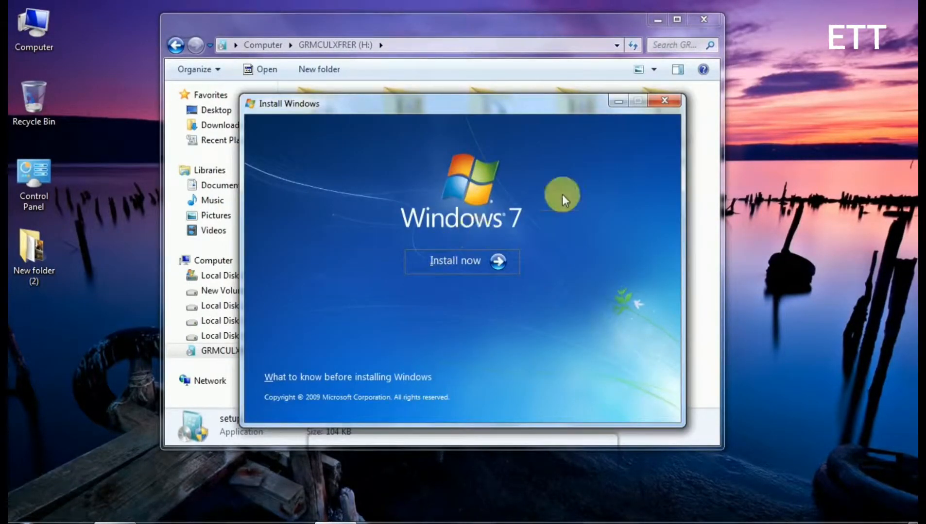
left_click(663, 104)
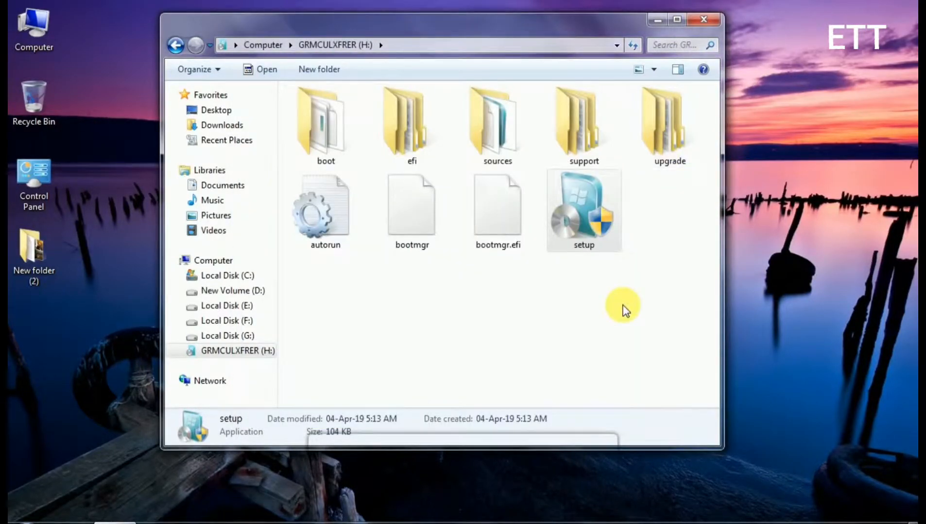
left_click(176, 45)
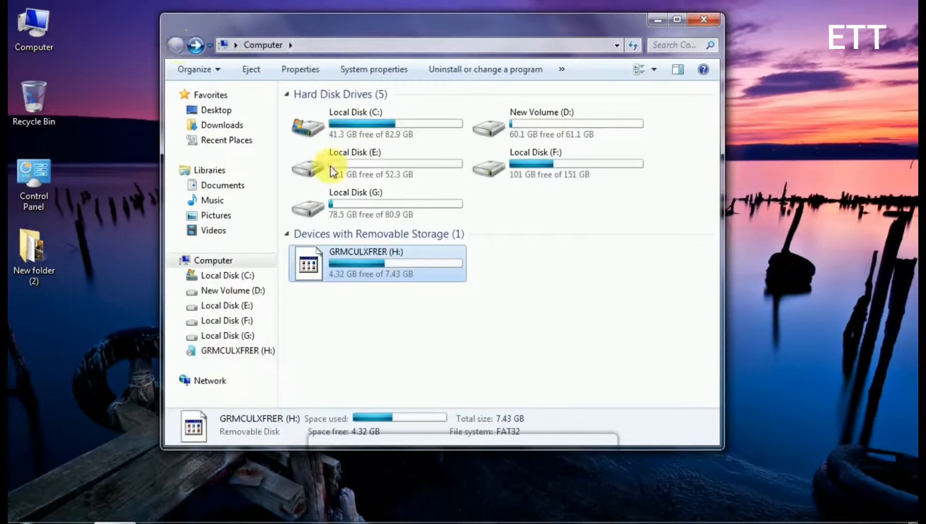
left_click(441, 322)
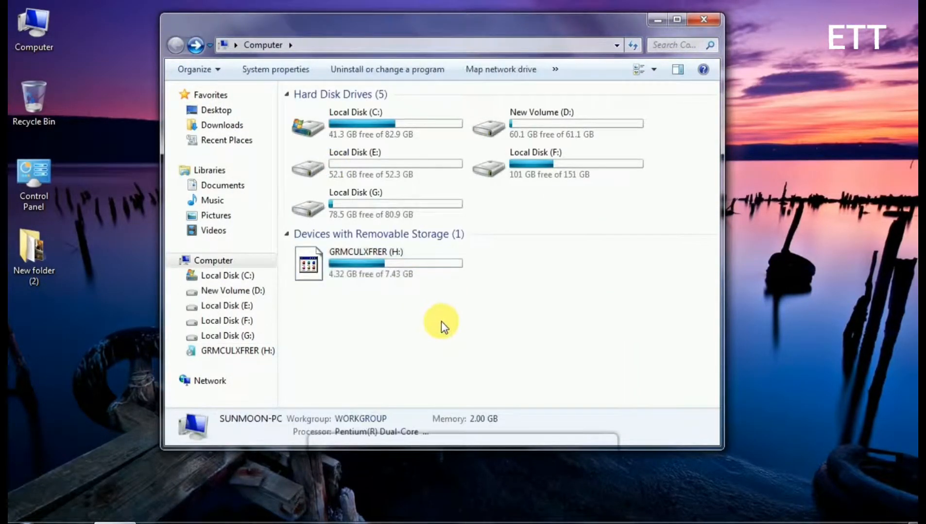
left_click(706, 22)
- Refresh the desktop and move the rufus-3.5 and ISO icons back below New folder (2)
right_click(268, 121)
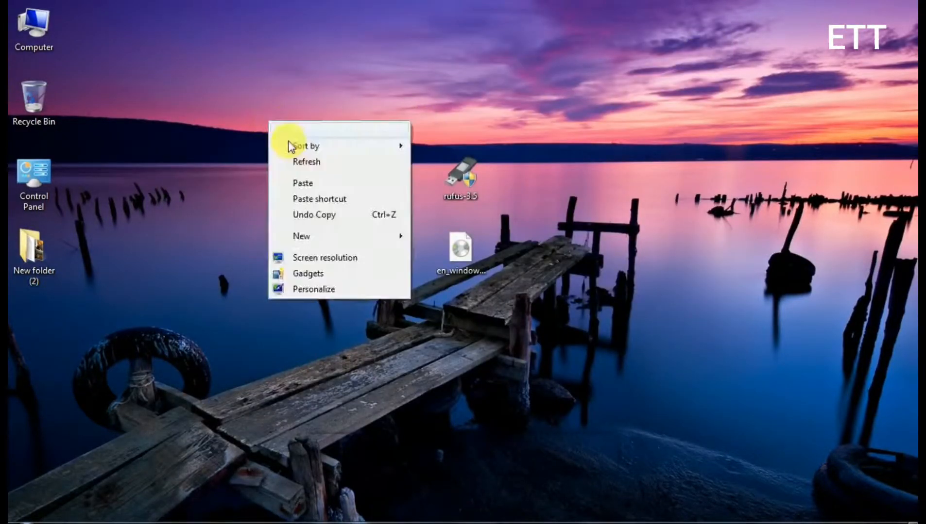
left_click(305, 163)
left_click_drag(387, 181, 57, 343)
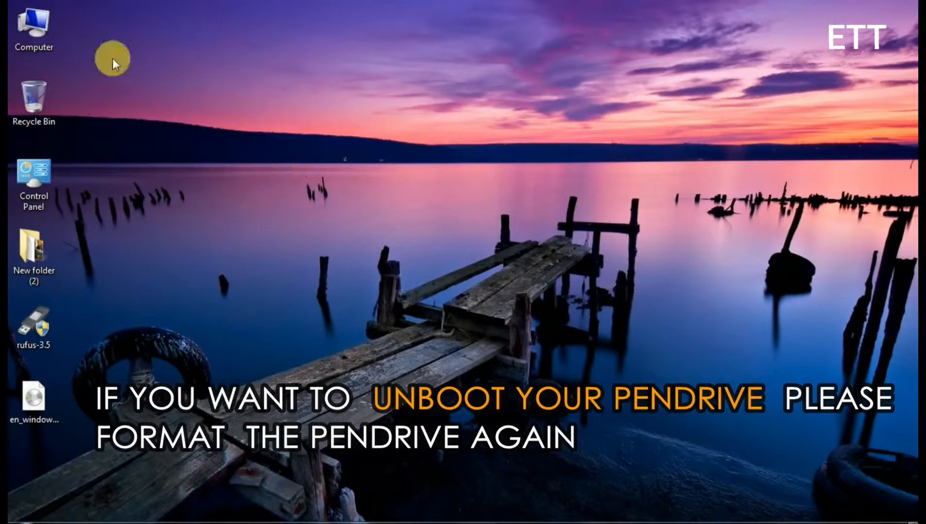
- Open the format settings for the GRMCULXFRER (H:) removable drive from Computer, then close them without formatting and close the Computer window
double_click(19, 27)
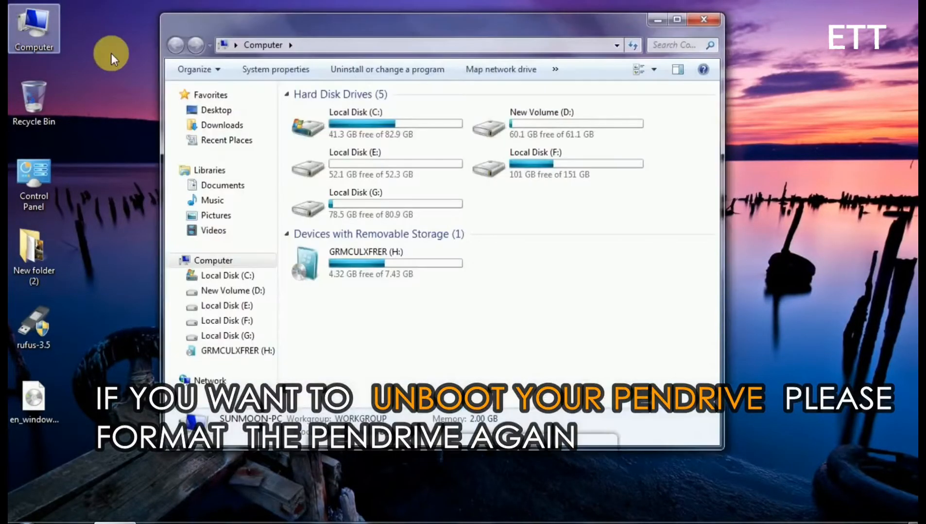
left_click(351, 271)
right_click(348, 264)
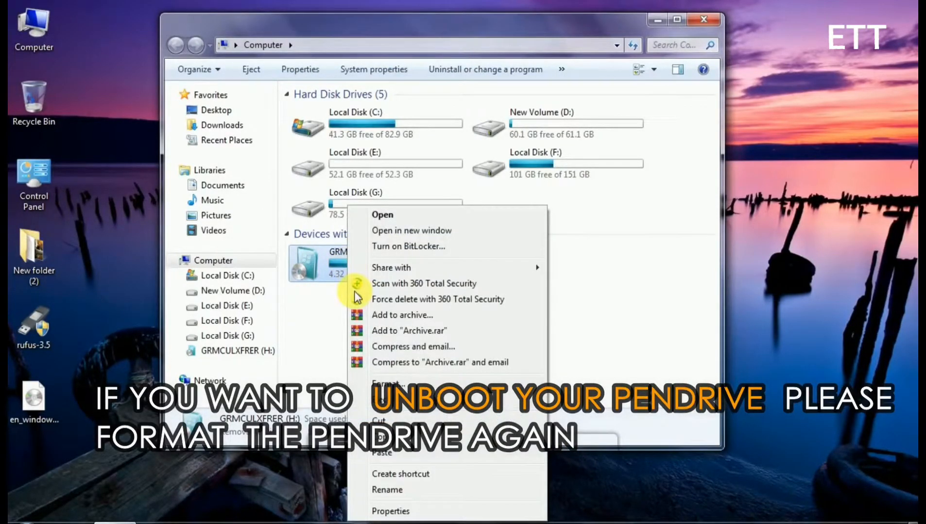
left_click(384, 383)
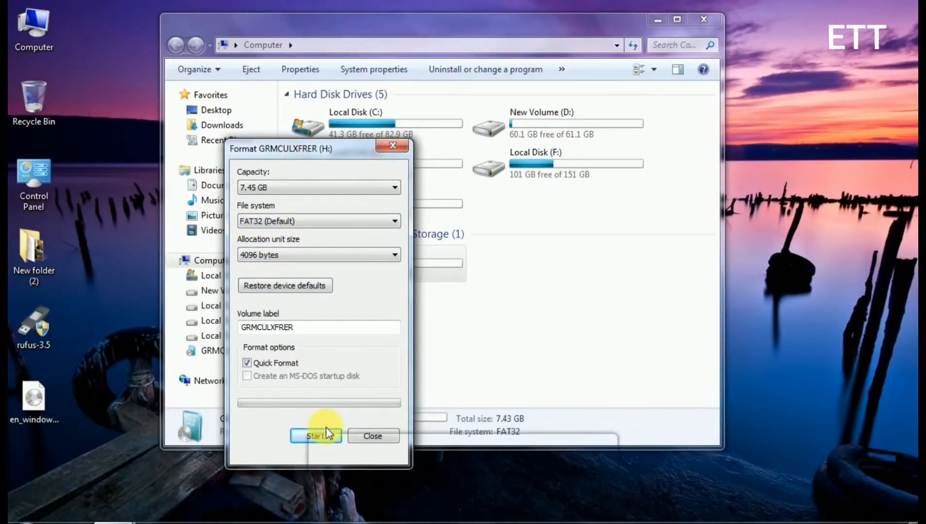
left_click(372, 436)
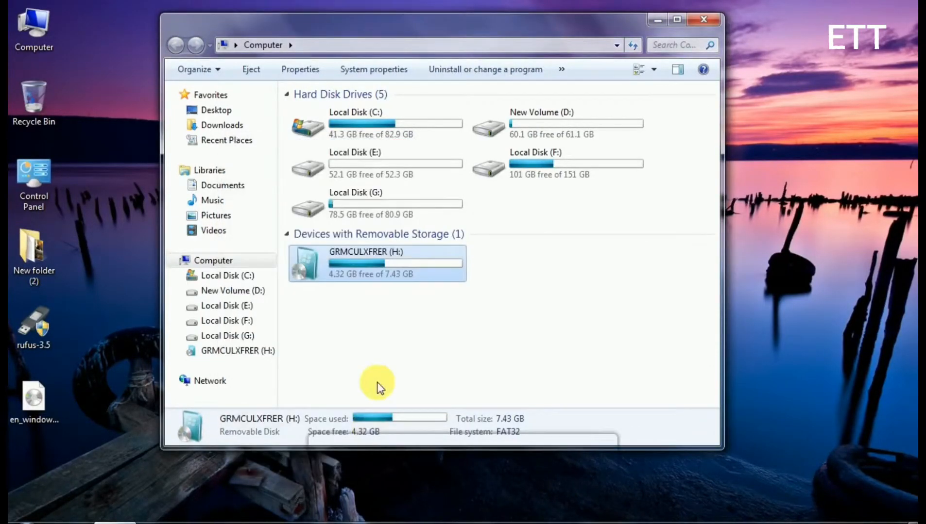
left_click(534, 346)
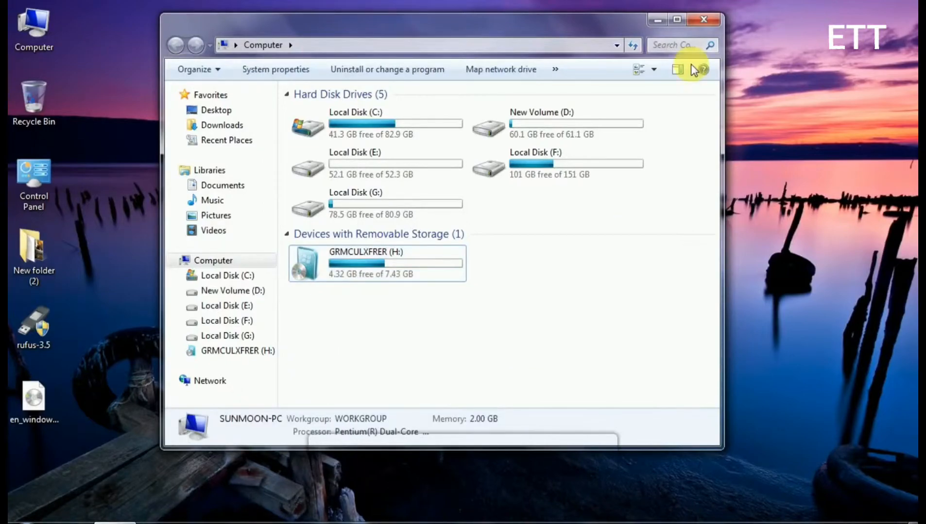
left_click(703, 21)
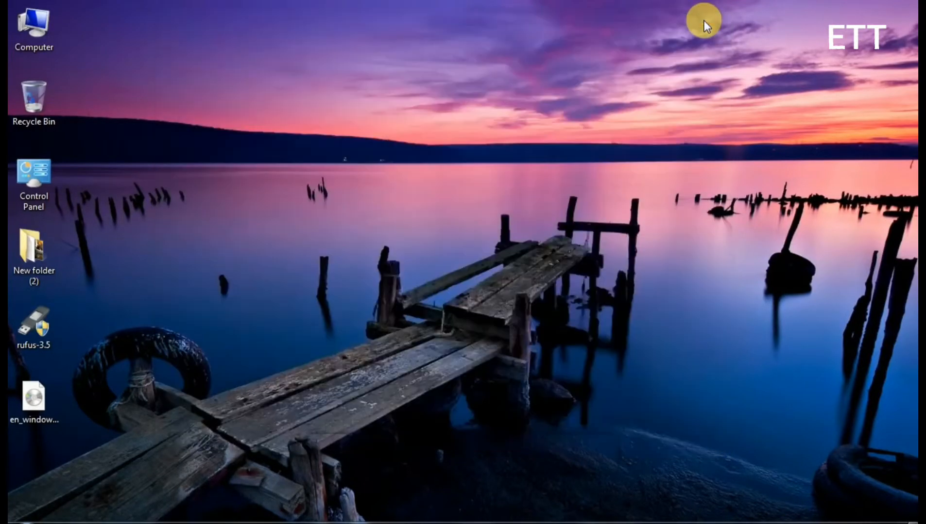
right_click(497, 161)
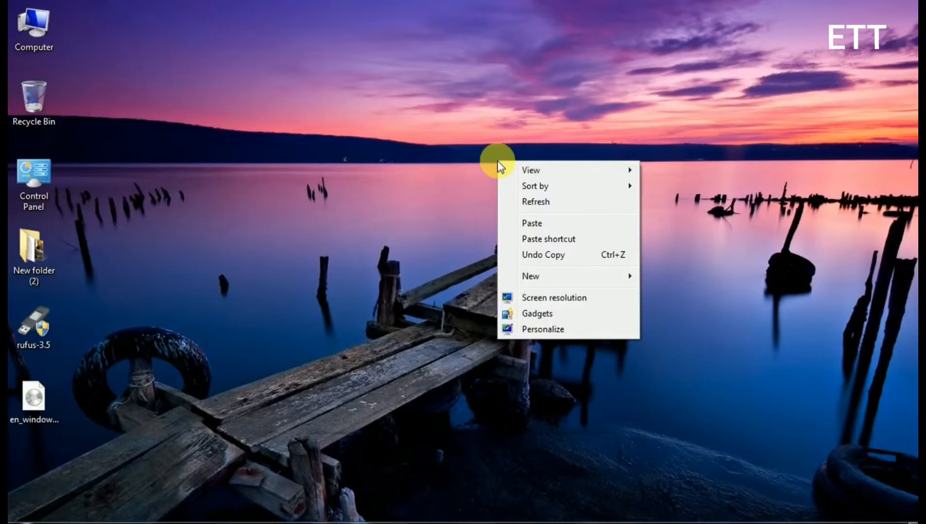